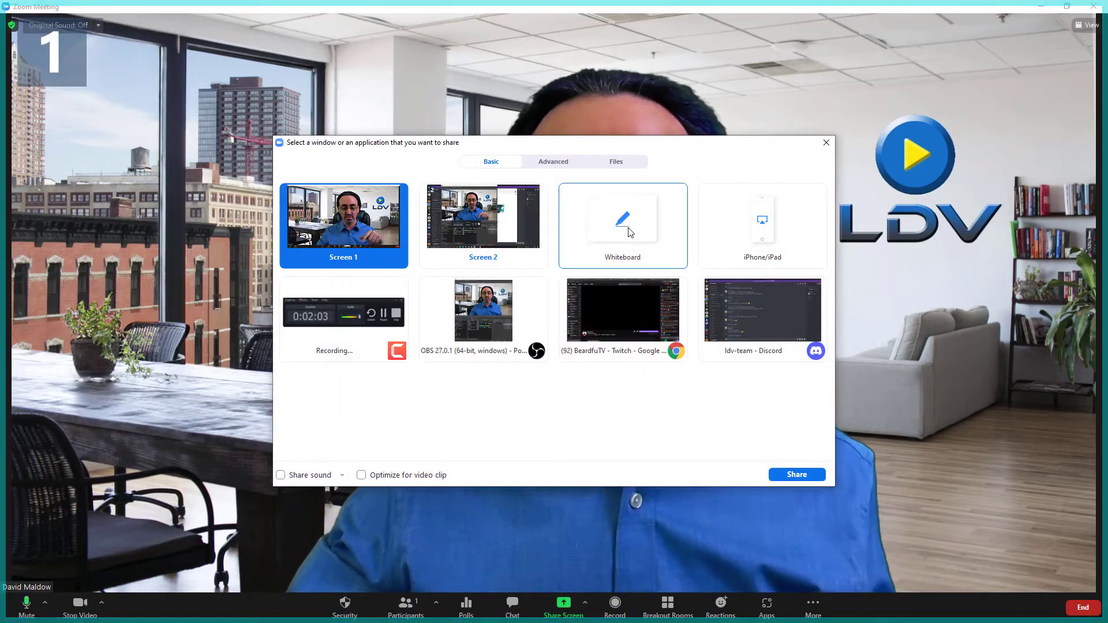
Share a Whiteboard in the Zoom meeting and reposition the screen-sharing bar and the annotation toolbar
{"action": "left_click", "coordinate": [635, 235]}
{"action": "left_click", "coordinate": [805, 475]}
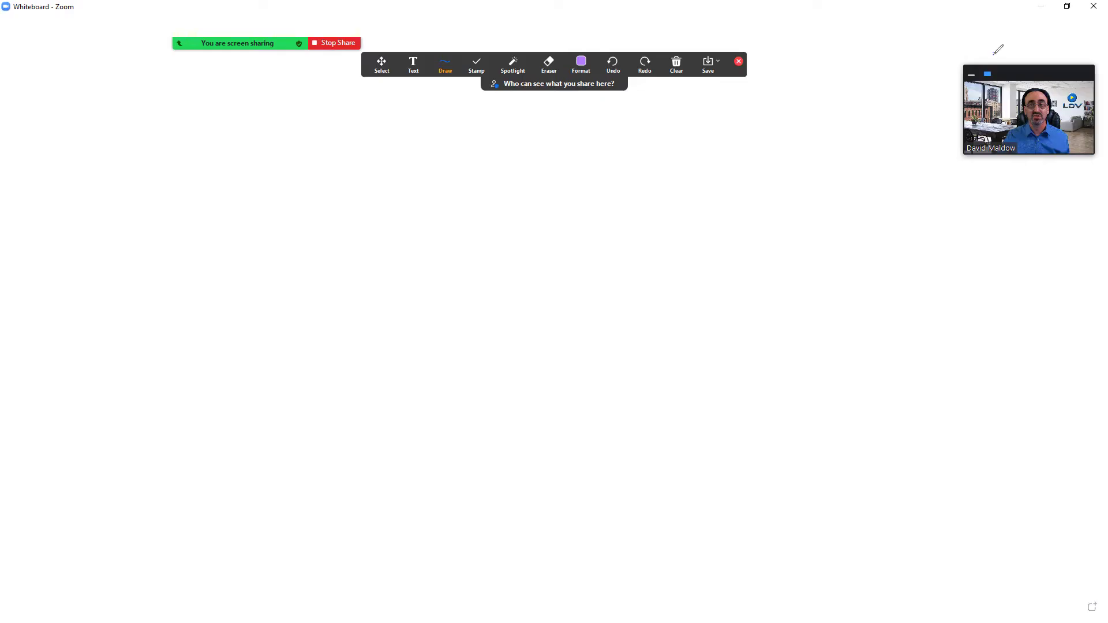
{"action": "mouse_move", "coordinate": [258, 44]}
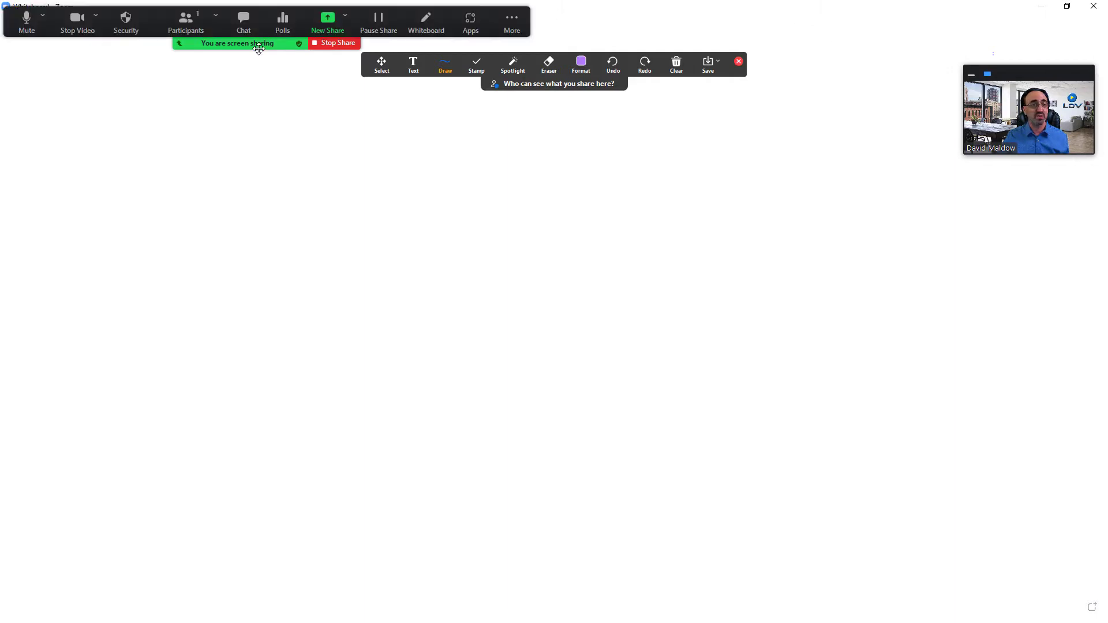
{"action": "mouse_move", "coordinate": [258, 44]}
{"action": "left_mouse_down"}
{"action": "mouse_move", "coordinate": [357, 58]}
{"action": "mouse_move", "coordinate": [296, 55]}
{"action": "mouse_move", "coordinate": [289, 89]}
{"action": "mouse_move", "coordinate": [295, 46]}
{"action": "mouse_move", "coordinate": [264, 46]}
{"action": "left_mouse_up"}
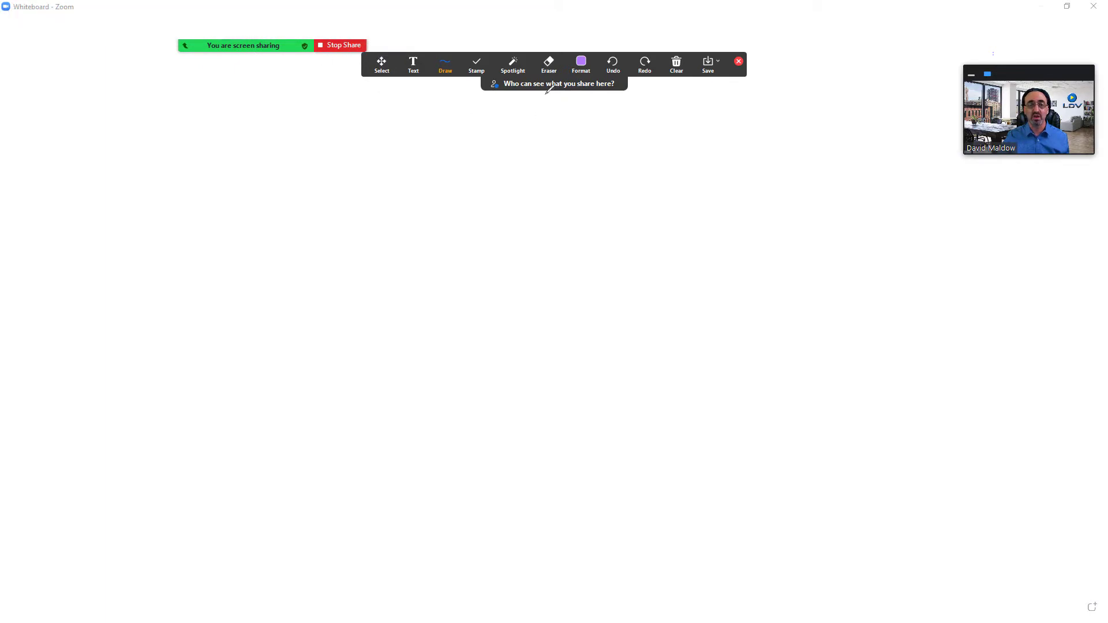
{"action": "left_click", "coordinate": [445, 63]}
{"action": "left_click_drag", "start_coordinate": [554, 87], "coordinate": [618, 76]}
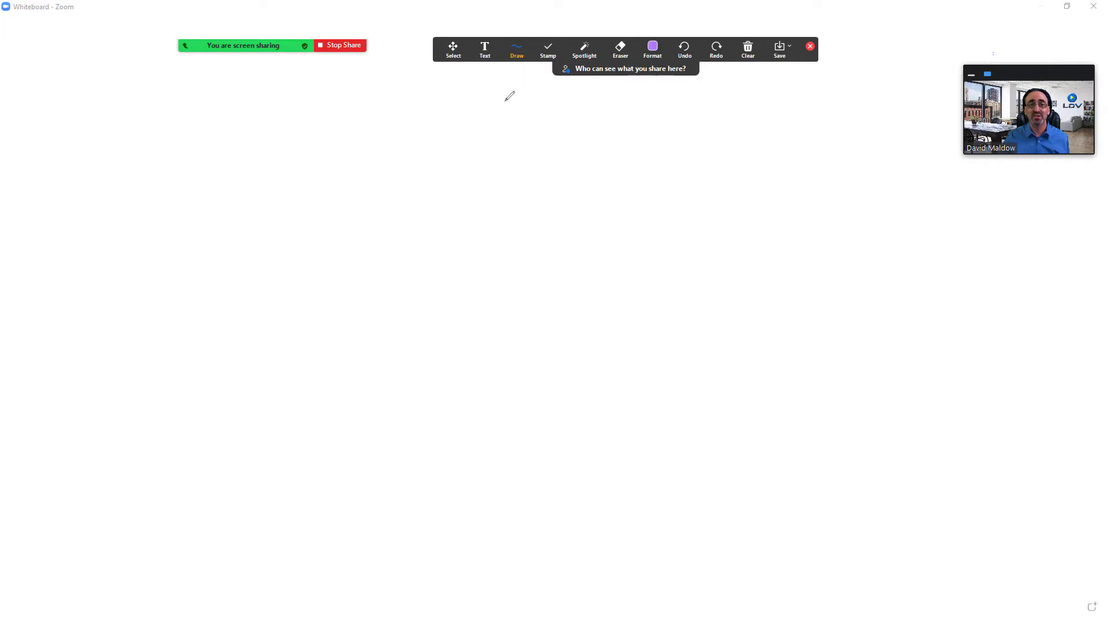
Add a text box reading "Hello" to the blank whiteboard
{"action": "left_click", "coordinate": [484, 51]}
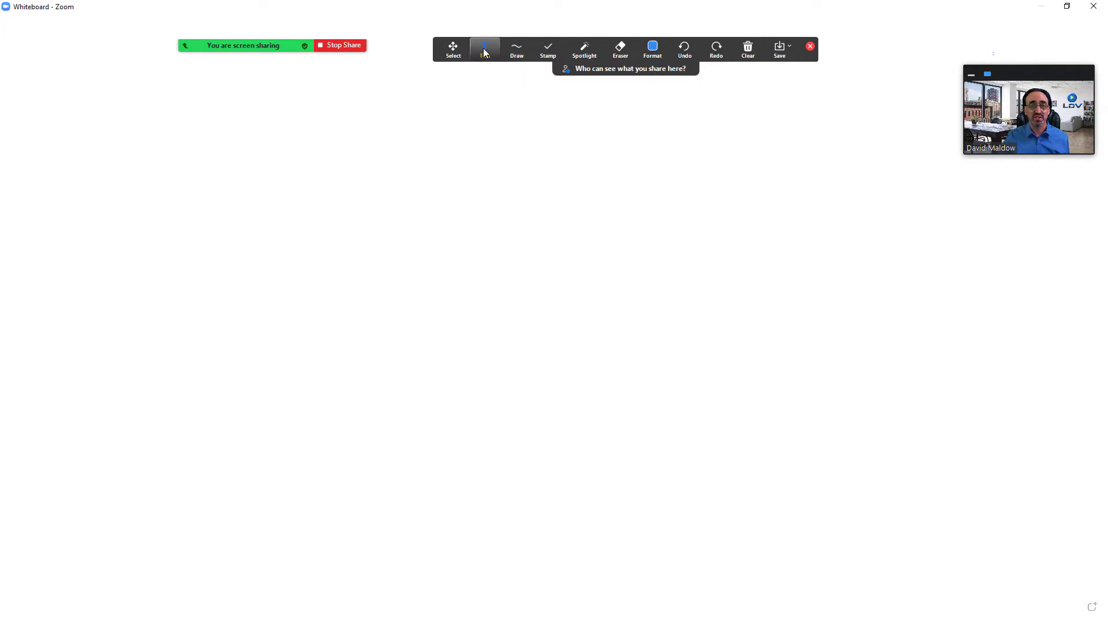
{"action": "left_click", "coordinate": [420, 184]}
{"action": "type", "text": "Hello"}
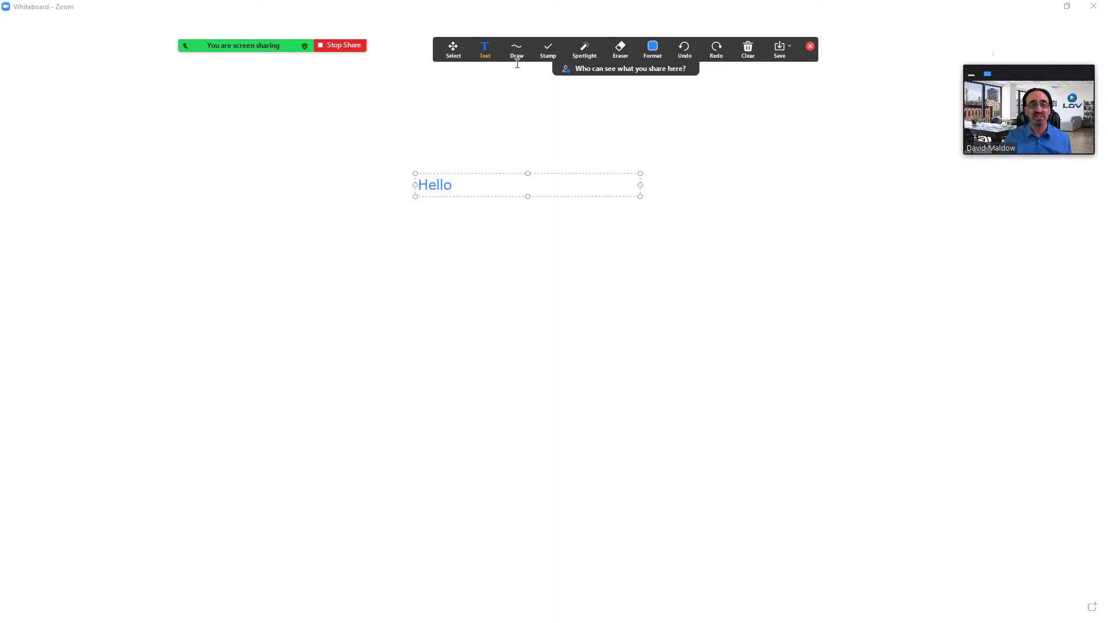
Draw a thin purple freehand wavy line running downward beside the Hello text
{"action": "left_click", "coordinate": [516, 51]}
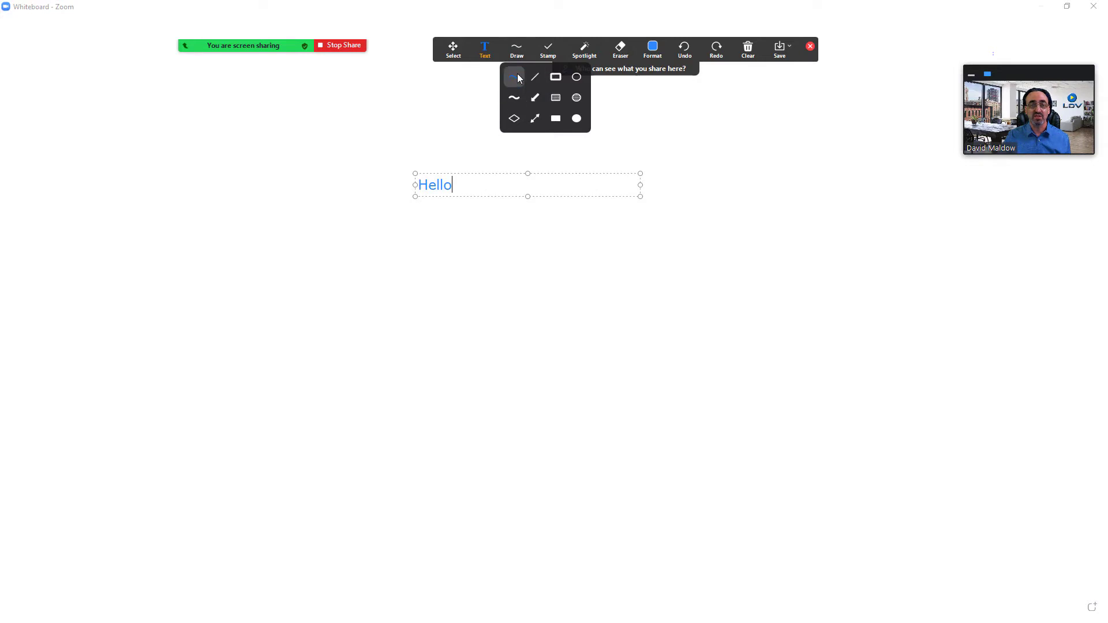
{"action": "left_click", "coordinate": [514, 97]}
{"action": "mouse_move", "coordinate": [532, 107]}
{"action": "left_mouse_down"}
{"action": "mouse_move", "coordinate": [595, 158]}
{"action": "mouse_move", "coordinate": [640, 349]}
{"action": "left_mouse_up"}
Draw a thick translucent zigzag stroke beyond the wavy line and a diagonal arrow pointing down past the Hello text
{"action": "left_click", "coordinate": [517, 52]}
{"action": "left_click", "coordinate": [527, 98]}
{"action": "mouse_move", "coordinate": [715, 150]}
{"action": "left_mouse_down"}
{"action": "mouse_move", "coordinate": [778, 264]}
{"action": "mouse_move", "coordinate": [716, 342]}
{"action": "left_mouse_up"}
{"action": "left_click", "coordinate": [516, 50]}
{"action": "left_click", "coordinate": [534, 97]}
{"action": "left_click_drag", "start_coordinate": [439, 109], "coordinate": [278, 238]}
Draw a wide translucent rectangle over the thick stroke and a solid purple rectangle below the Hello text
{"action": "left_click", "coordinate": [516, 49]}
{"action": "left_click", "coordinate": [555, 97]}
{"action": "mouse_move", "coordinate": [620, 137]}
{"action": "left_mouse_down"}
{"action": "mouse_move", "coordinate": [695, 195]}
{"action": "mouse_move", "coordinate": [834, 213]}
{"action": "left_mouse_up"}
{"action": "left_click", "coordinate": [516, 51]}
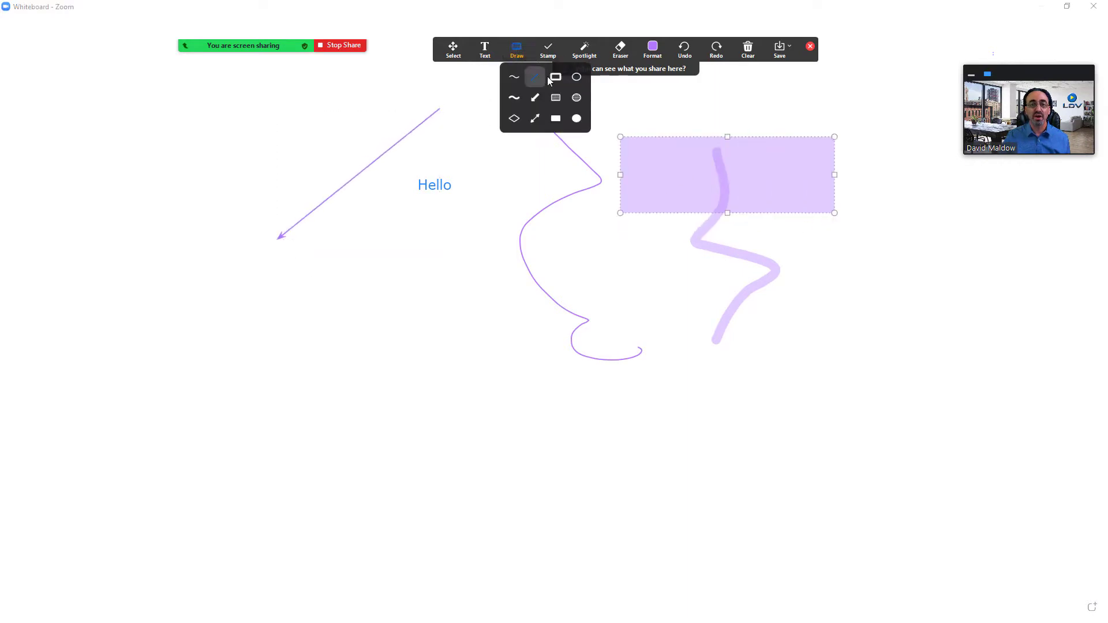
{"action": "left_click", "coordinate": [555, 118]}
{"action": "left_click_drag", "start_coordinate": [373, 241], "coordinate": [471, 378]}
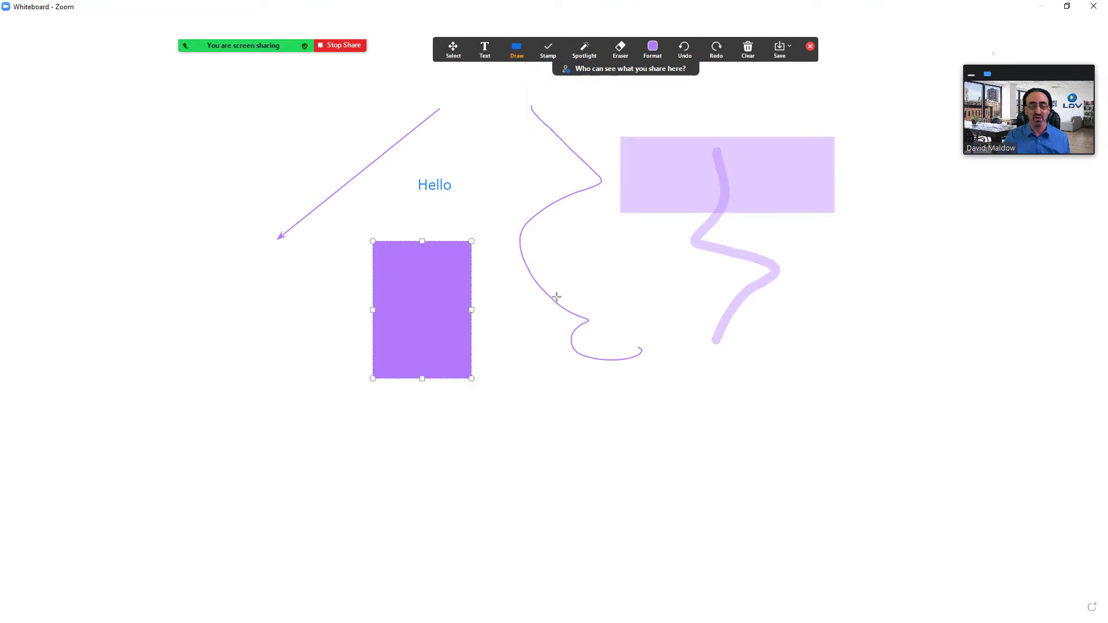
Stamp several red hearts around the Hello text and along the wavy line
{"action": "left_click", "coordinate": [653, 49]}
{"action": "left_click", "coordinate": [515, 50]}
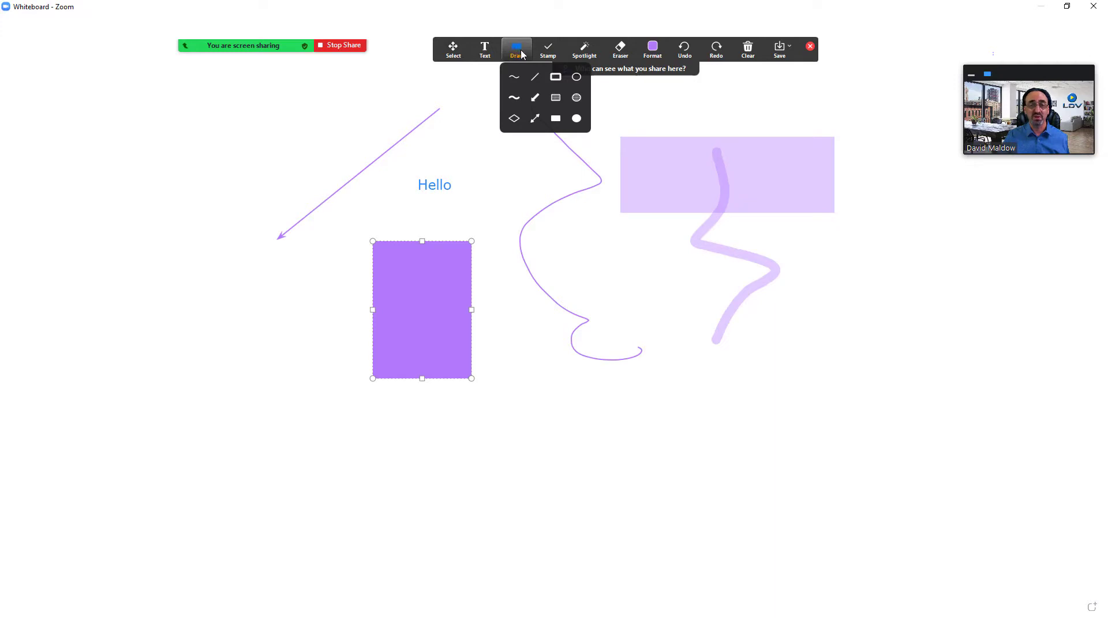
{"action": "left_click", "coordinate": [548, 50]}
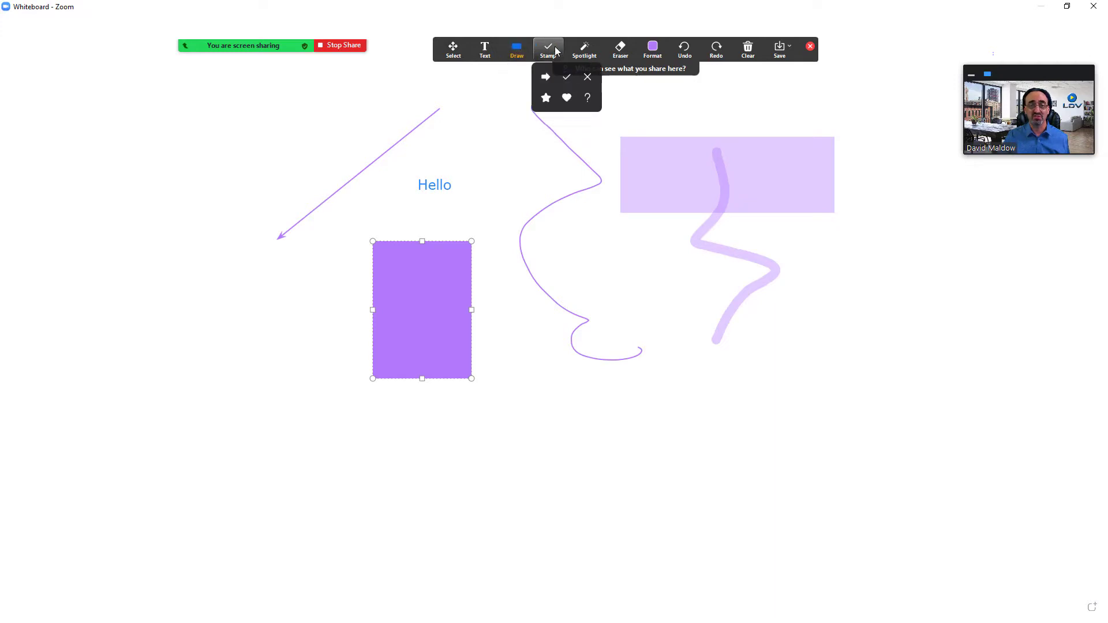
{"action": "left_click", "coordinate": [567, 98]}
{"action": "left_click", "coordinate": [482, 137]}
{"action": "left_click", "coordinate": [501, 173]}
{"action": "left_click", "coordinate": [615, 232]}
{"action": "left_click", "coordinate": [614, 277]}
Use the Spotlight laser pointer to point at the drawings on the whiteboard
{"action": "left_click", "coordinate": [584, 50]}
{"action": "left_click", "coordinate": [584, 49]}
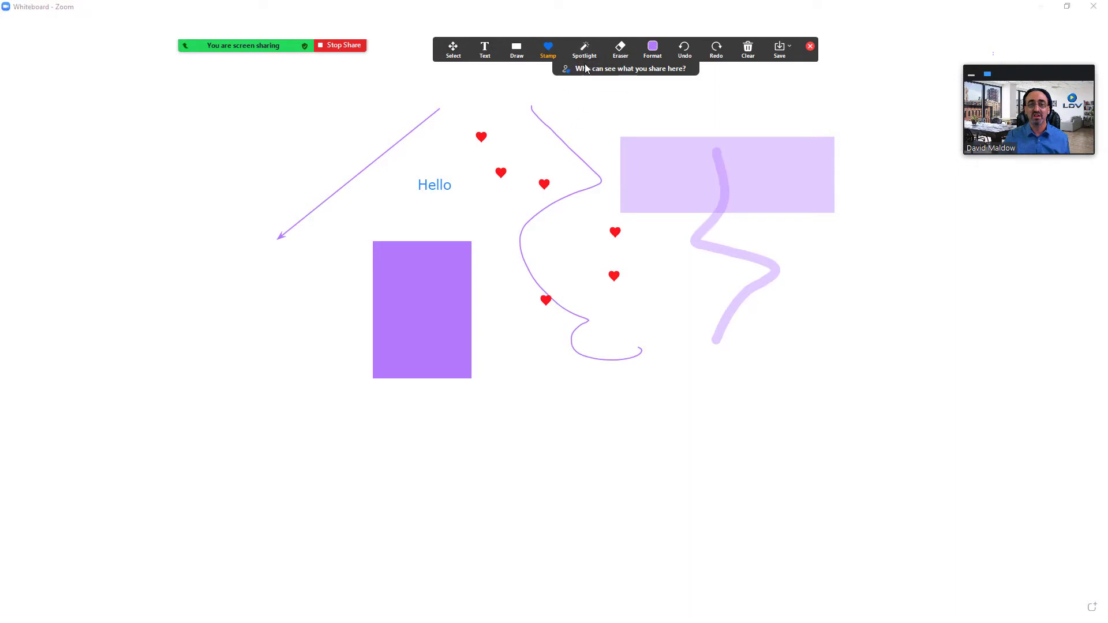
{"action": "left_click", "coordinate": [584, 50]}
{"action": "left_click", "coordinate": [577, 78]}
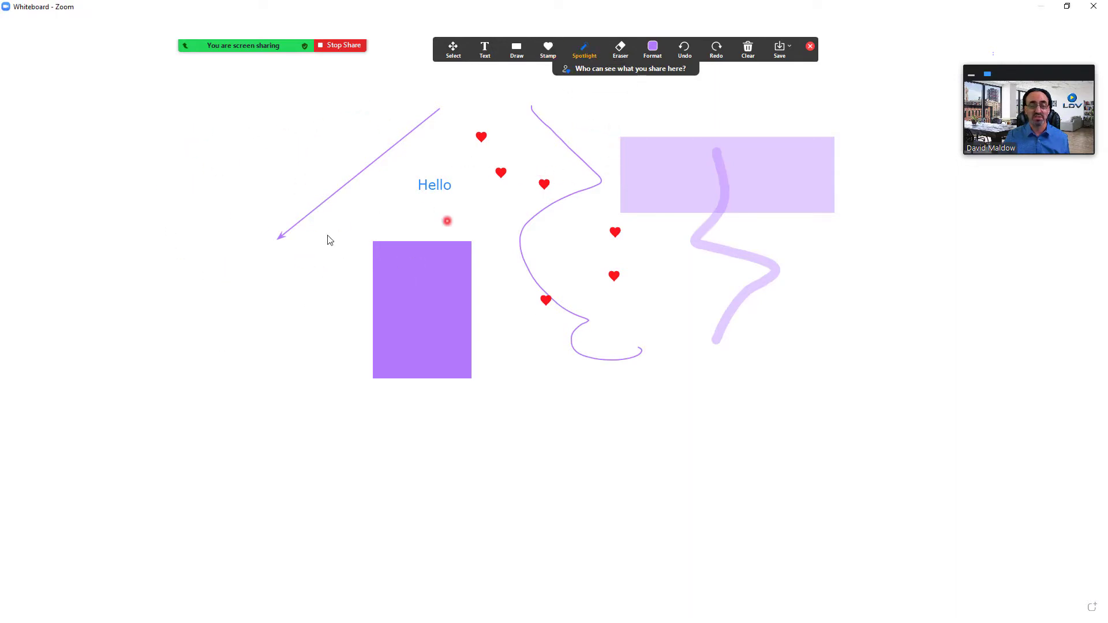
{"action": "left_click", "coordinate": [653, 50]}
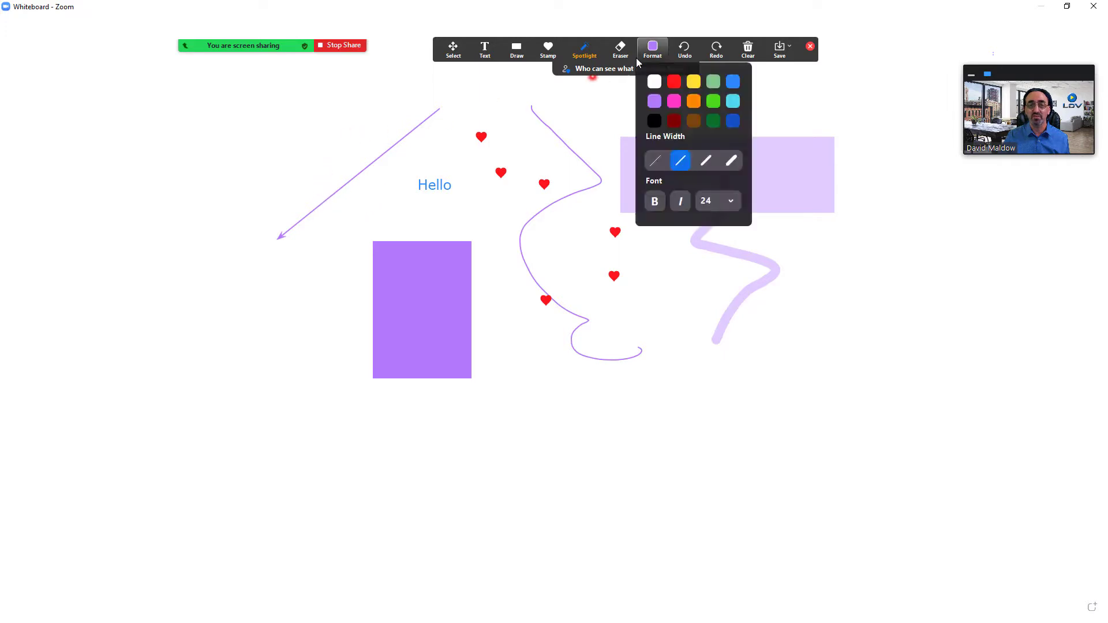
Move the arrow and the solid rectangle away from the text, and shift the translucent rectangle lower over the thick stroke
{"action": "left_click", "coordinate": [453, 48]}
{"action": "left_click", "coordinate": [388, 127]}
{"action": "left_click_drag", "start_coordinate": [388, 127], "coordinate": [312, 111]}
{"action": "left_click", "coordinate": [680, 166]}
{"action": "left_click_drag", "start_coordinate": [681, 166], "coordinate": [694, 258]}
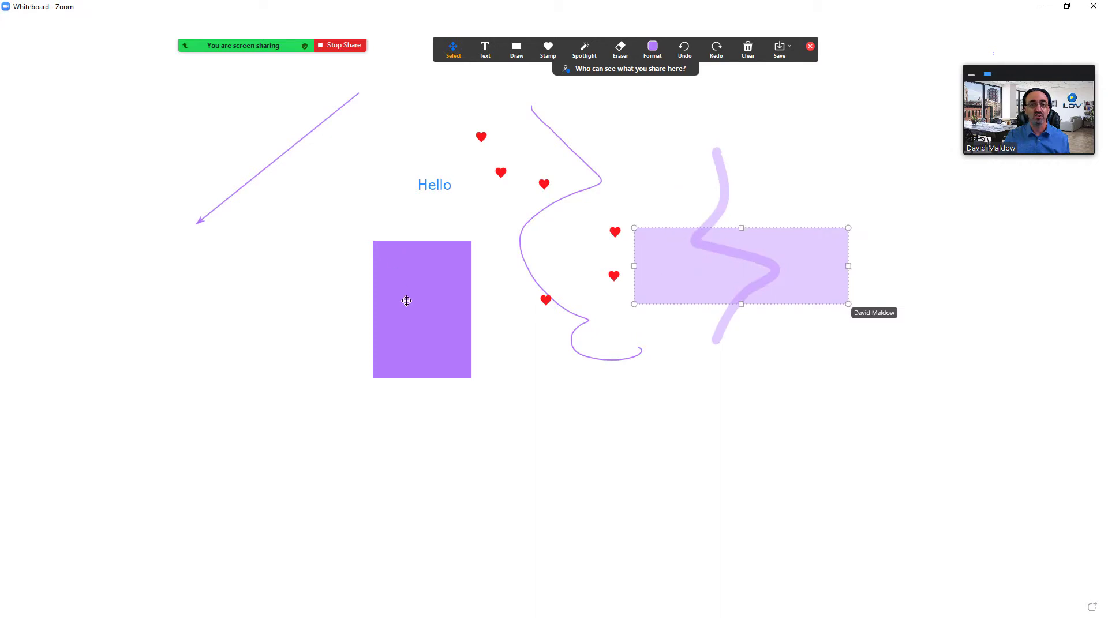
{"action": "mouse_move", "coordinate": [405, 302]}
{"action": "left_mouse_down"}
{"action": "mouse_move", "coordinate": [334, 306]}
{"action": "mouse_move", "coordinate": [349, 306]}
{"action": "left_mouse_up"}
Erase the arrow and the solid purple rectangle from the whiteboard
{"action": "left_click", "coordinate": [621, 51]}
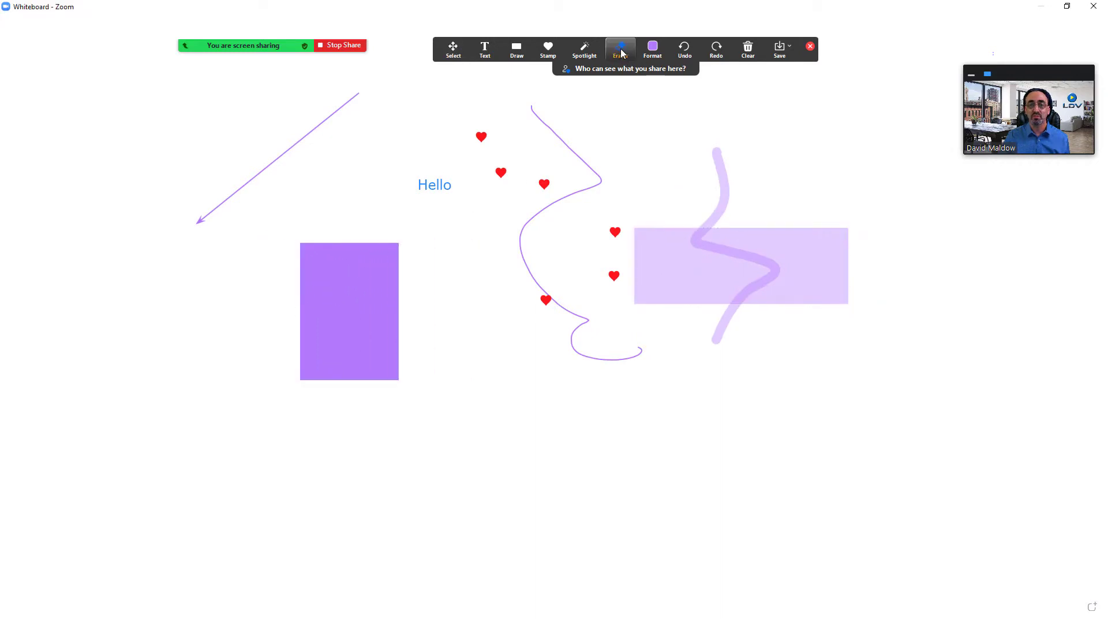
{"action": "left_click", "coordinate": [281, 157]}
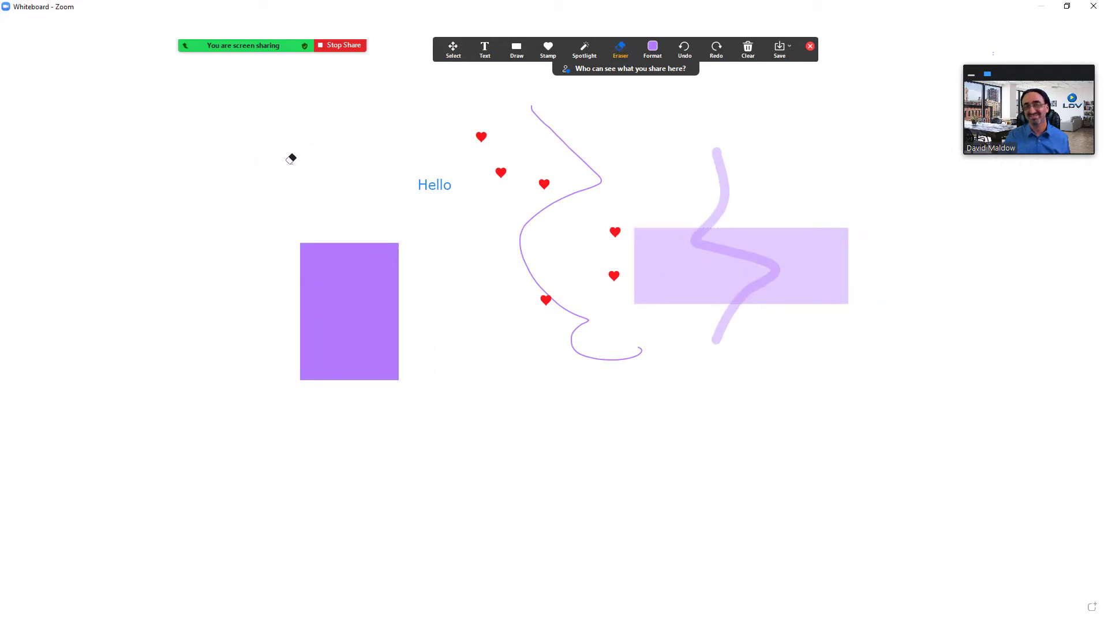
{"action": "left_click", "coordinate": [321, 310]}
Review the formatting choices for colour, line width and font, along with the options for clearing and saving drawings
{"action": "left_click", "coordinate": [652, 49]}
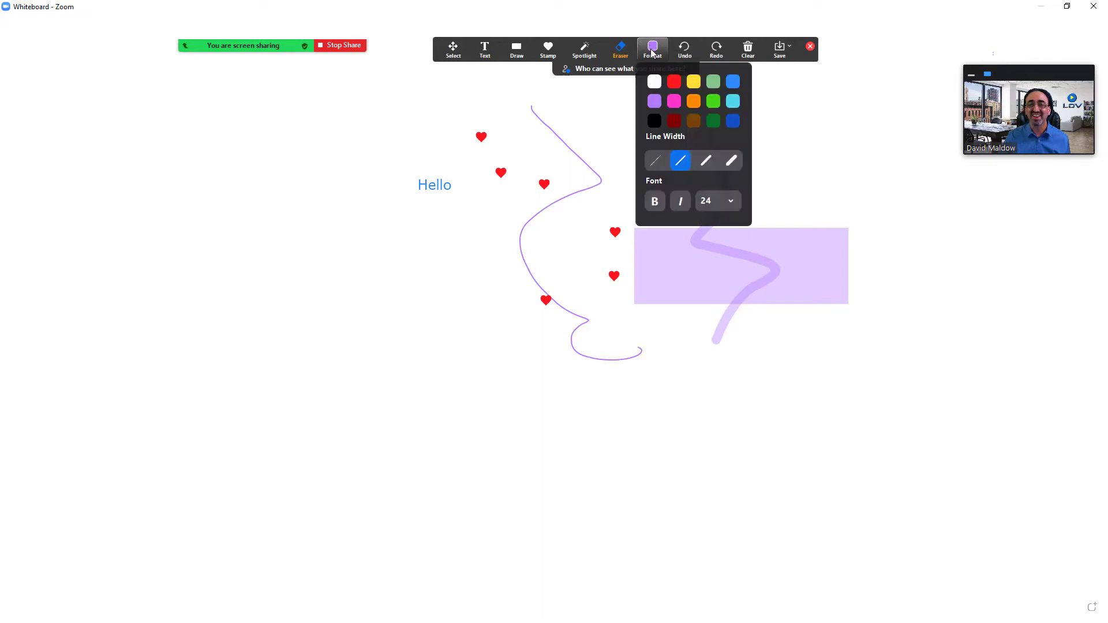
{"action": "left_click", "coordinate": [674, 121]}
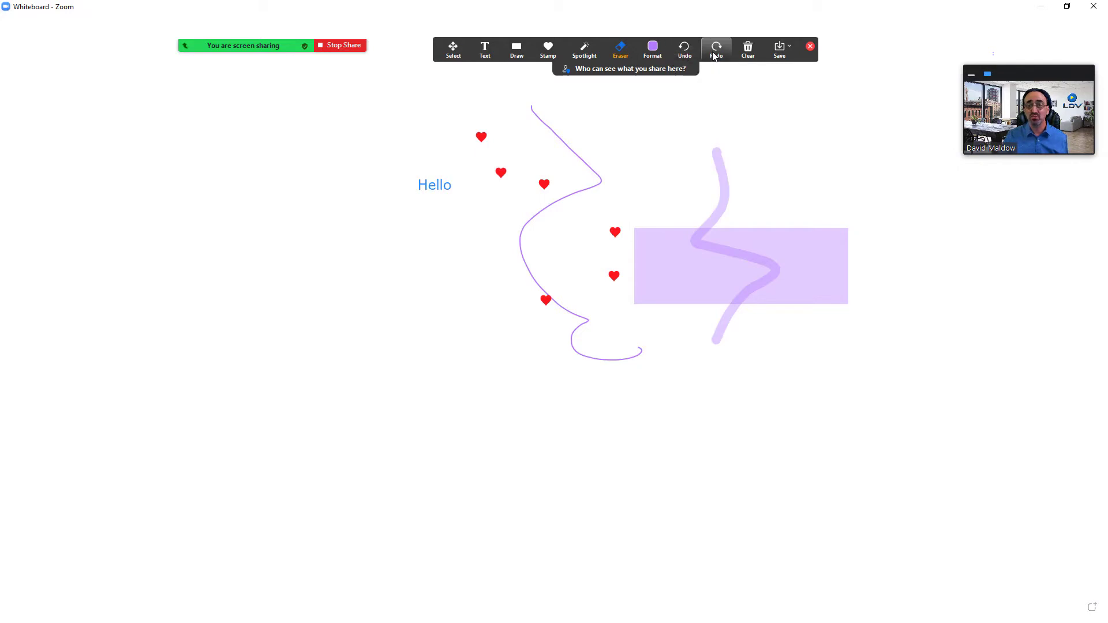
{"action": "left_click", "coordinate": [749, 50]}
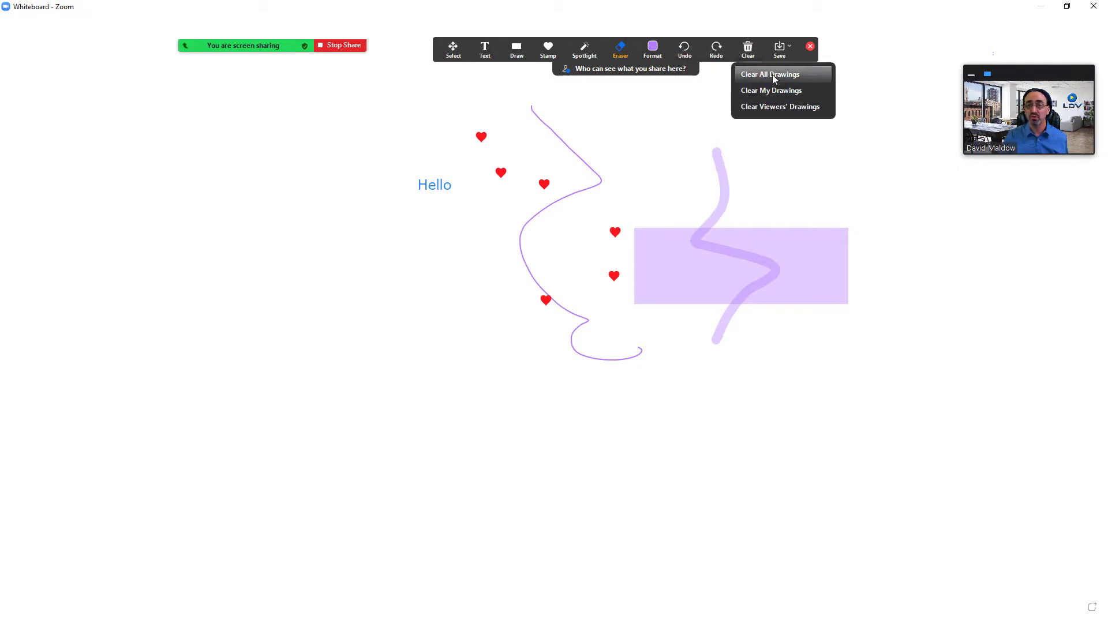
{"action": "left_click", "coordinate": [790, 47]}
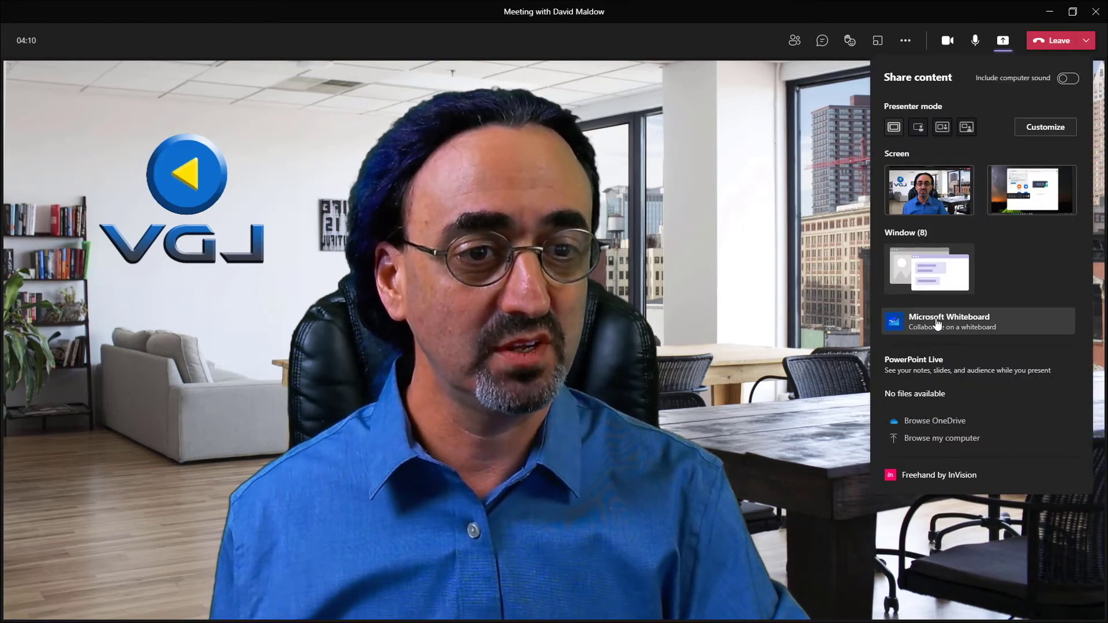
Switch to the Microsoft Teams meeting, share Microsoft Whiteboard and draw a looping black pen stroke
{"action": "left_click", "coordinate": [937, 324]}
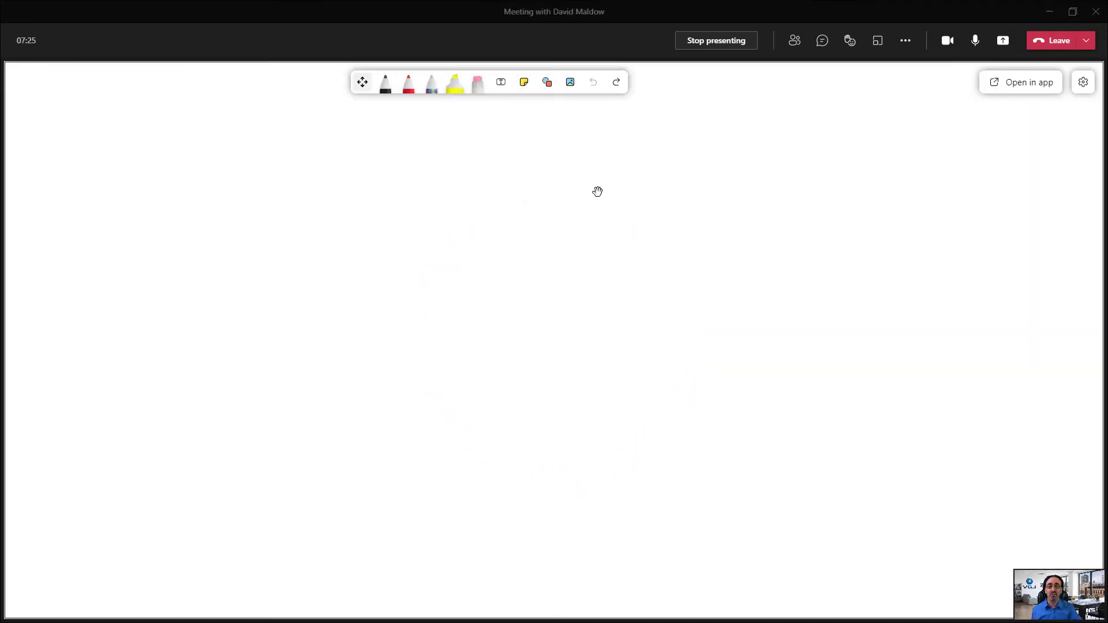
{"action": "left_click", "coordinate": [385, 82]}
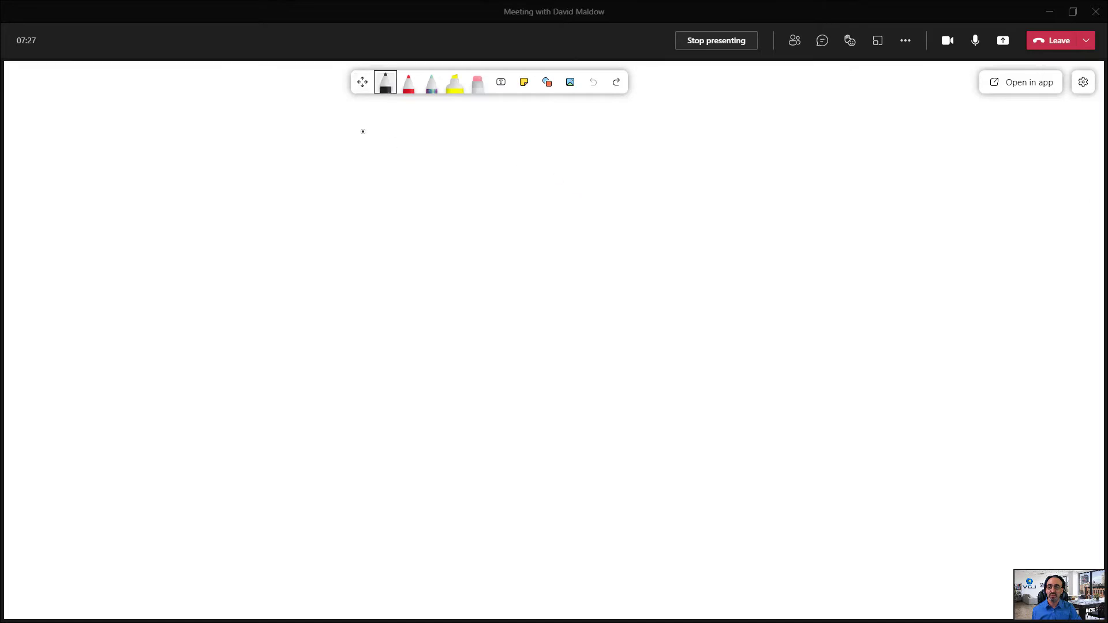
{"action": "mouse_move", "coordinate": [319, 127]}
{"action": "left_mouse_down"}
{"action": "mouse_move", "coordinate": [271, 203]}
{"action": "mouse_move", "coordinate": [269, 246]}
{"action": "left_mouse_up"}
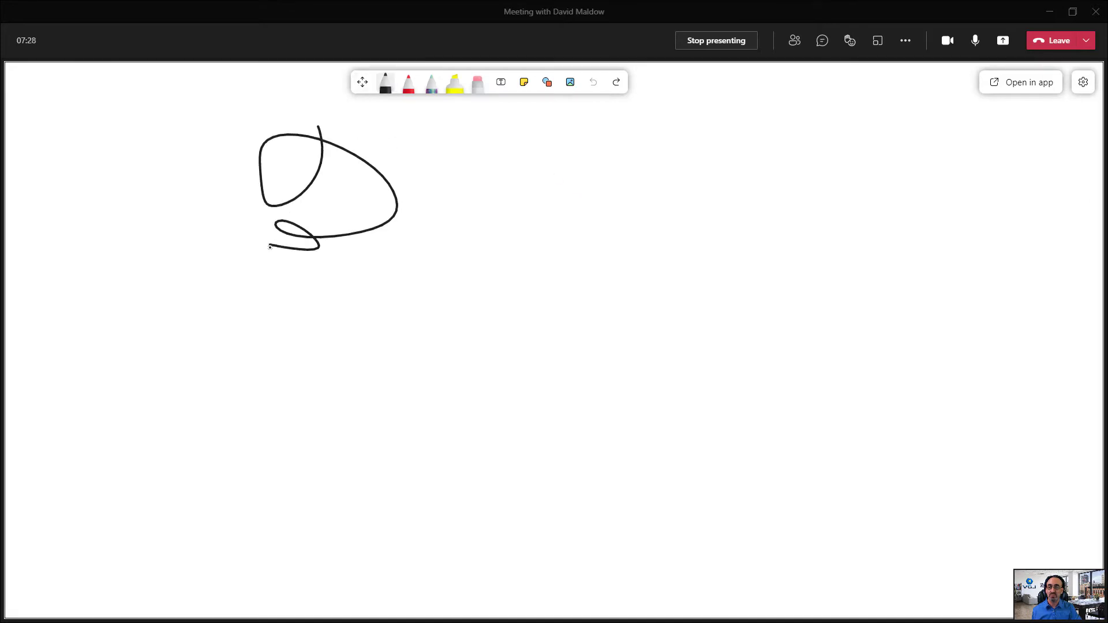
Draw a red pen stroke beside the black one and a long multicoloured scribble with the third pen
{"action": "left_click", "coordinate": [408, 82]}
{"action": "left_click_drag", "start_coordinate": [505, 209], "coordinate": [421, 296]}
{"action": "left_click", "coordinate": [432, 82]}
{"action": "mouse_move", "coordinate": [559, 126]}
{"action": "left_mouse_down"}
{"action": "mouse_move", "coordinate": [618, 149]}
{"action": "mouse_move", "coordinate": [646, 216]}
{"action": "mouse_move", "coordinate": [830, 287]}
{"action": "mouse_move", "coordinate": [716, 285]}
{"action": "mouse_move", "coordinate": [514, 322]}
{"action": "mouse_move", "coordinate": [931, 177]}
{"action": "mouse_move", "coordinate": [798, 197]}
{"action": "left_mouse_up"}
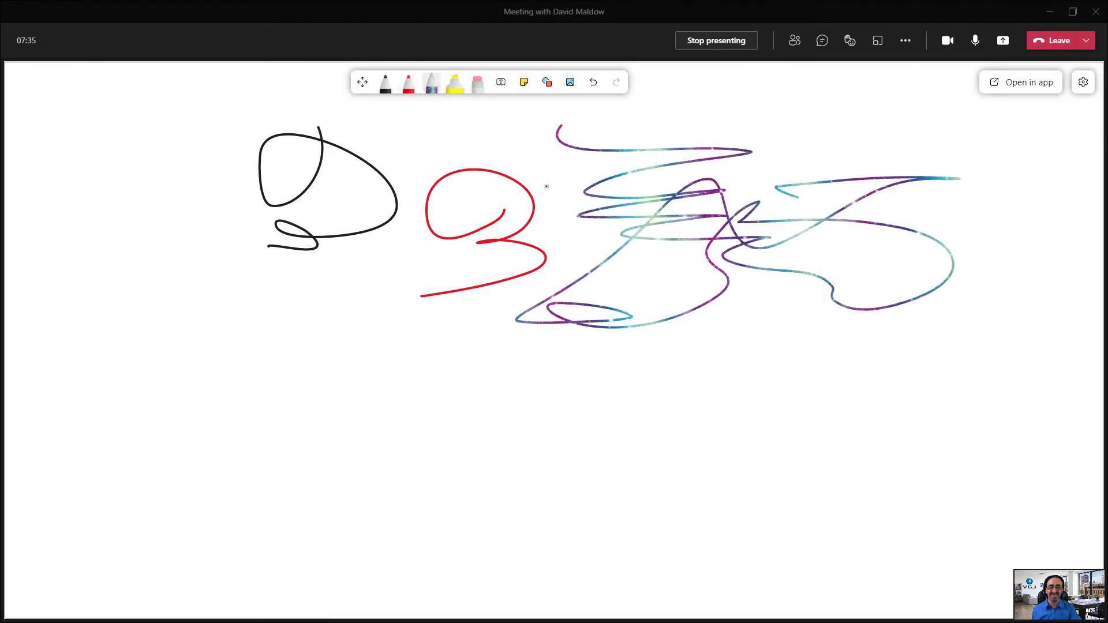
Draw a yellow highlighter stroke across the black scribble, and erase it together with the red stroke
{"action": "left_click", "coordinate": [455, 83]}
{"action": "mouse_move", "coordinate": [447, 116]}
{"action": "left_mouse_down"}
{"action": "mouse_move", "coordinate": [329, 173]}
{"action": "mouse_move", "coordinate": [326, 263]}
{"action": "left_mouse_up"}
{"action": "left_click", "coordinate": [480, 86]}
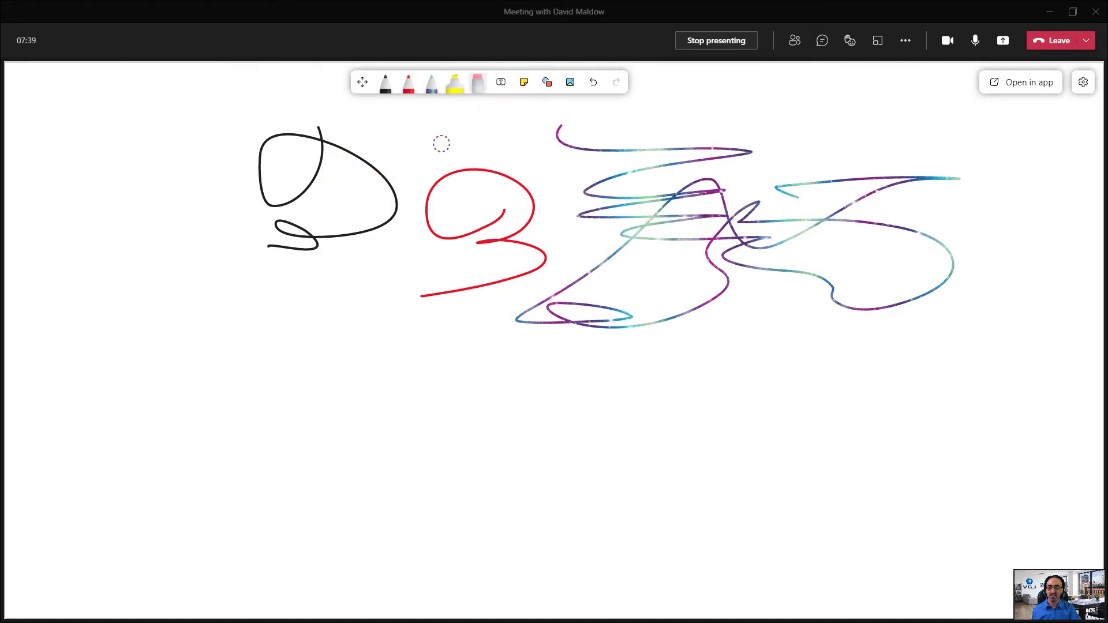
{"action": "left_click_drag", "start_coordinate": [448, 155], "coordinate": [465, 169]}
Add a text box reading "HEllo" between the black and multicoloured scribbles
{"action": "left_click", "coordinate": [500, 82]}
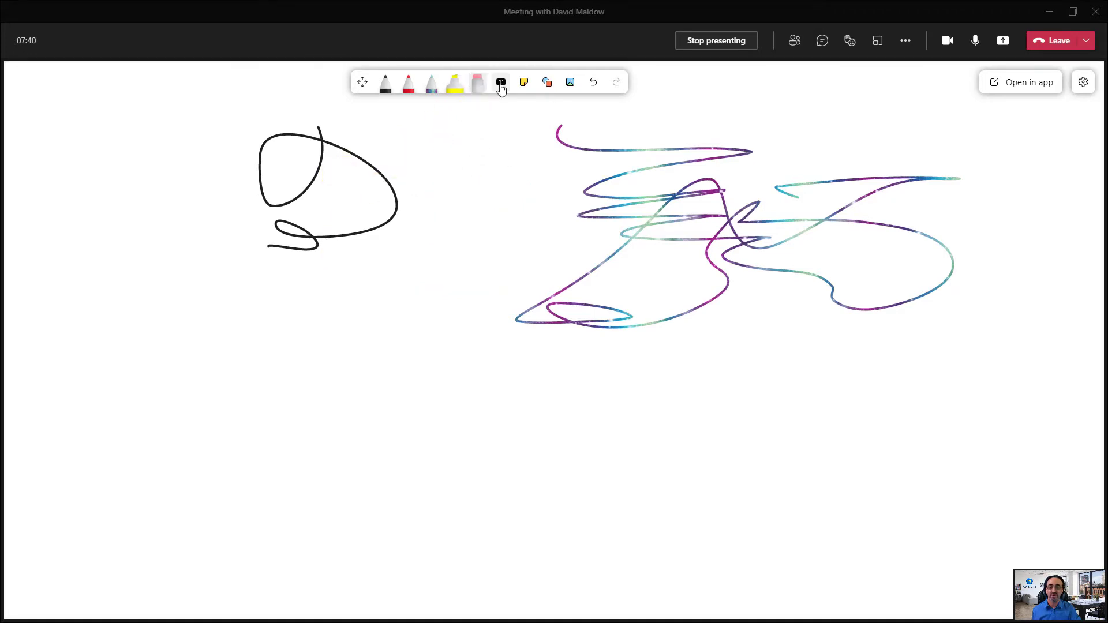
{"action": "left_click", "coordinate": [433, 226]}
{"action": "type", "text": "HEllo"}
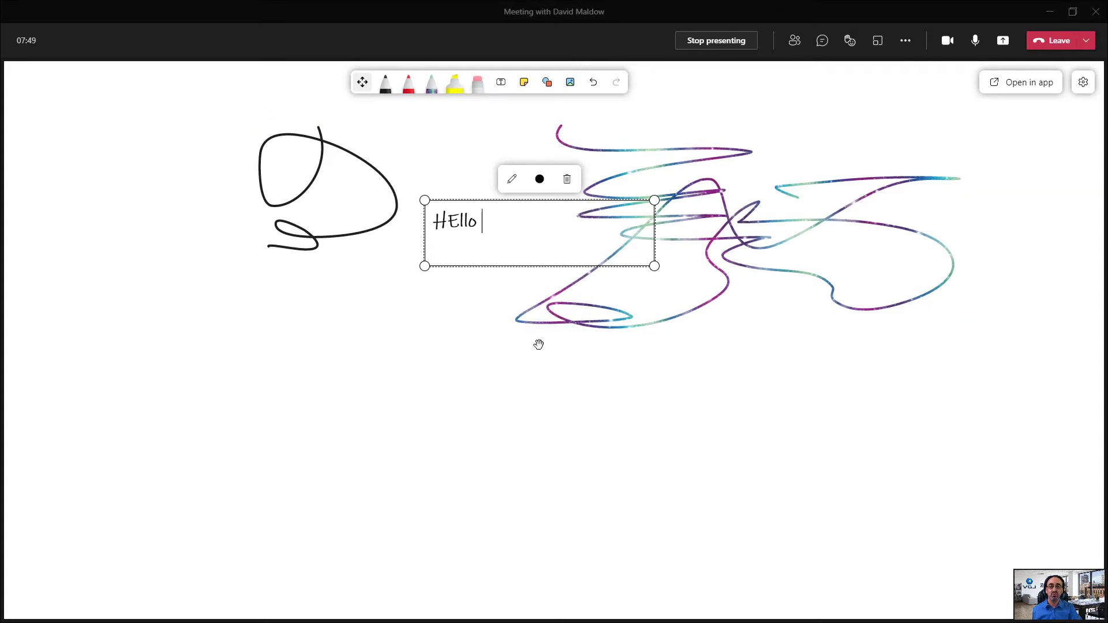
Try purple and pink for the HEllo text and set its colour to dark blue
{"action": "left_click", "coordinate": [540, 181]}
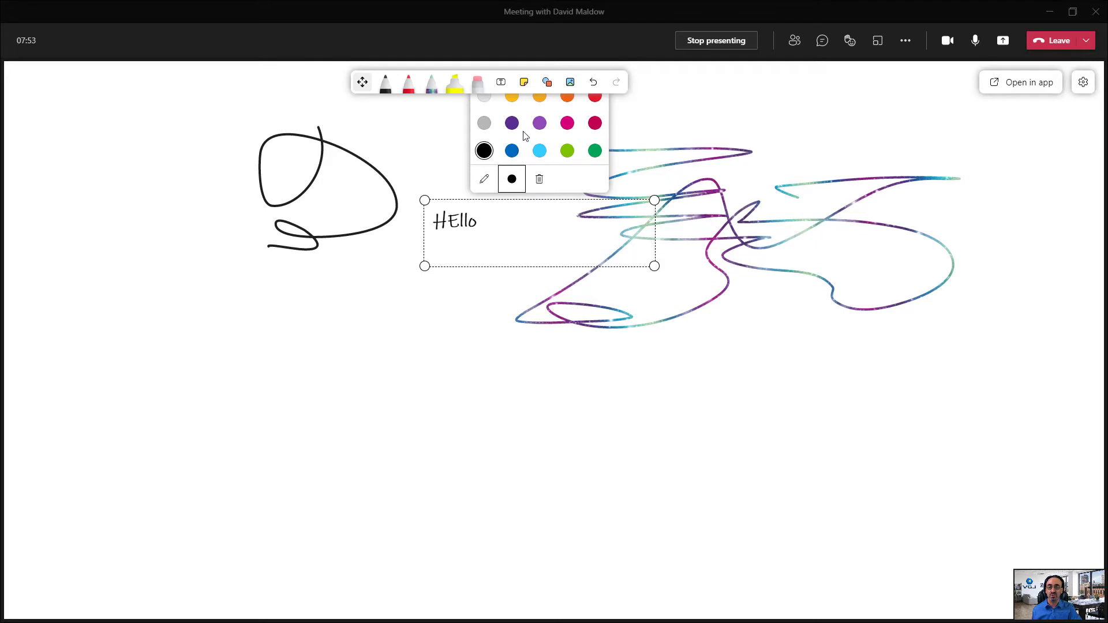
{"action": "left_click", "coordinate": [539, 122]}
{"action": "left_click", "coordinate": [567, 124]}
{"action": "left_click", "coordinate": [512, 151]}
{"action": "left_click", "coordinate": [440, 149]}
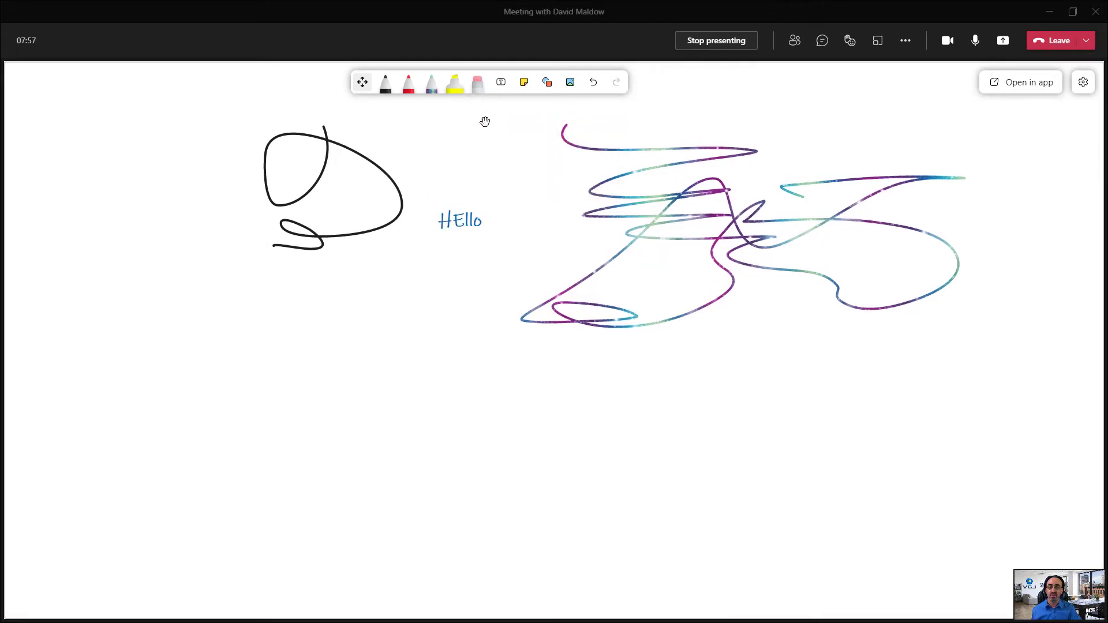
Place a light blue sticky note below the HEllo text and write "Sticky note" on it
{"action": "left_click", "coordinate": [523, 82]}
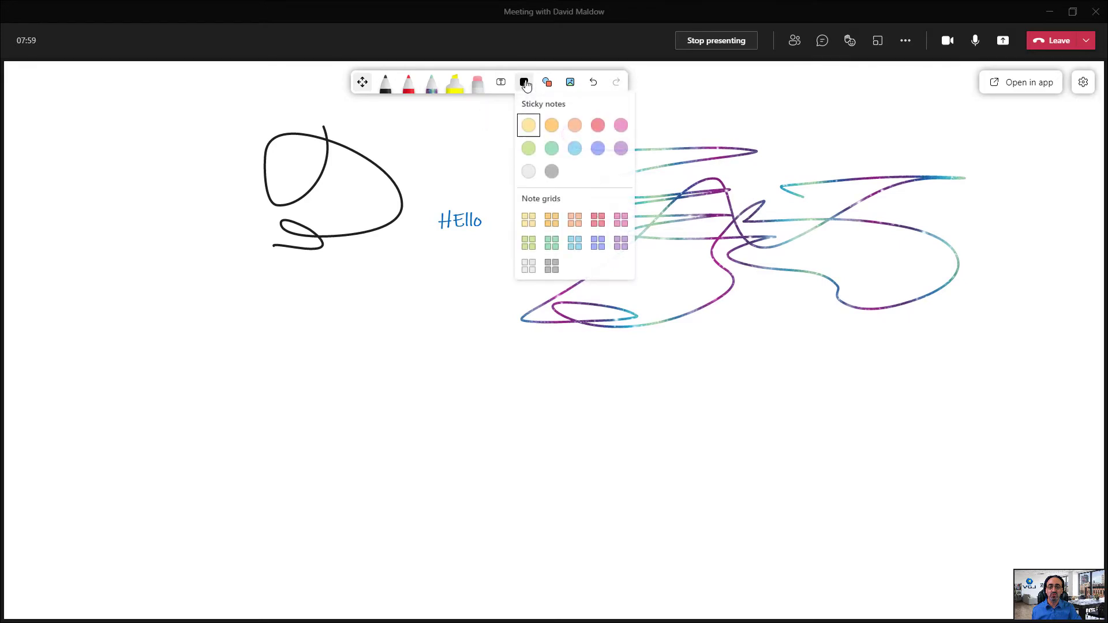
{"action": "left_click", "coordinate": [575, 149]}
{"action": "left_click", "coordinate": [423, 398]}
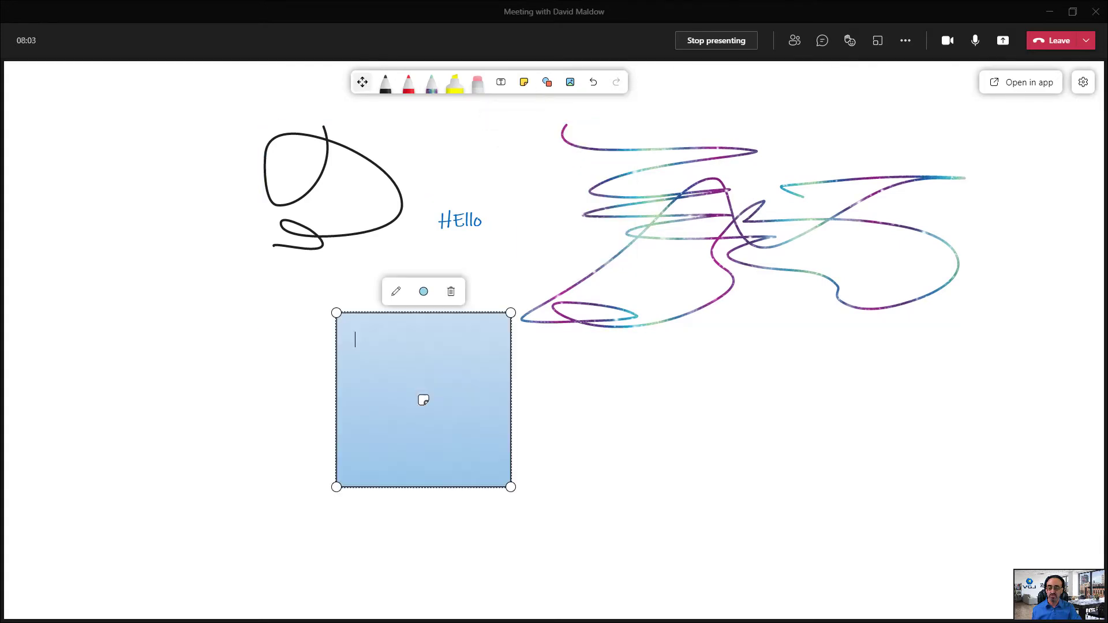
{"action": "type", "text": "Sticky note"}
{"action": "left_click", "coordinate": [660, 337]}
Shrink the sticky note and move it up directly beneath the black scribble
{"action": "left_click", "coordinate": [452, 357]}
{"action": "left_click_drag", "start_coordinate": [513, 488], "coordinate": [440, 416]}
{"action": "left_click_drag", "start_coordinate": [420, 361], "coordinate": [434, 324]}
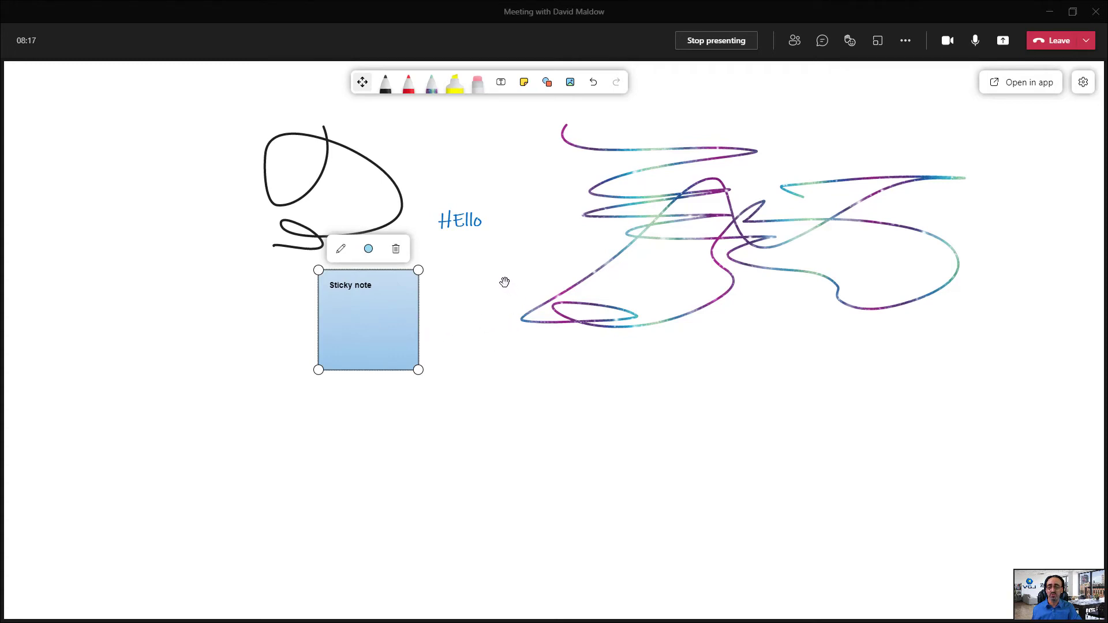
Insert a blue parallelogram shape beside the sticky note, below the multicoloured scribble
{"action": "left_click", "coordinate": [547, 82]}
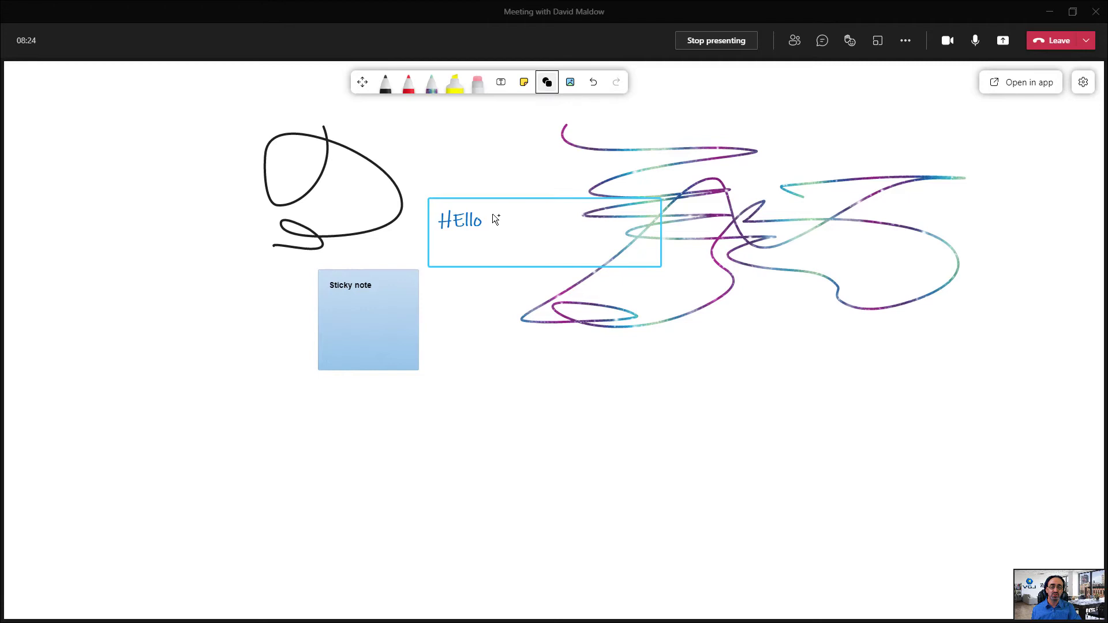
{"action": "left_click", "coordinate": [538, 349]}
{"action": "scroll", "coordinate": [534, 468], "scroll_direction": "up", "scroll_amount": 2}
{"action": "scroll", "coordinate": [305, 328], "scroll_direction": "down", "scroll_amount": 2}
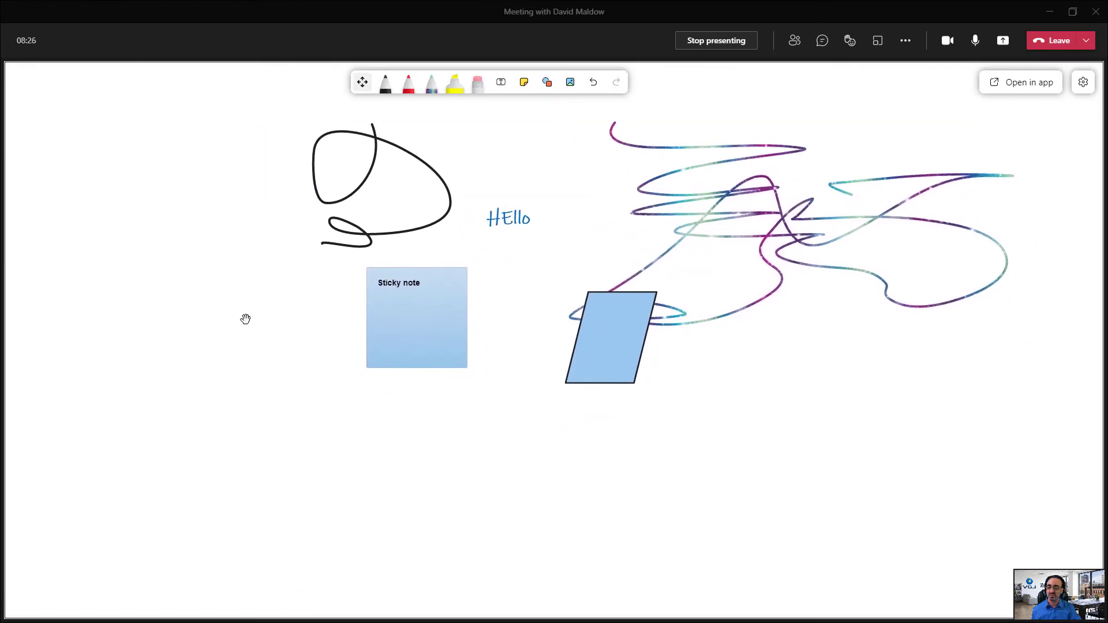
Insert a triangle shape below the multicoloured scribble, beside the parallelogram, and enlarge it into a wider triangle
{"action": "left_click", "coordinate": [545, 86]}
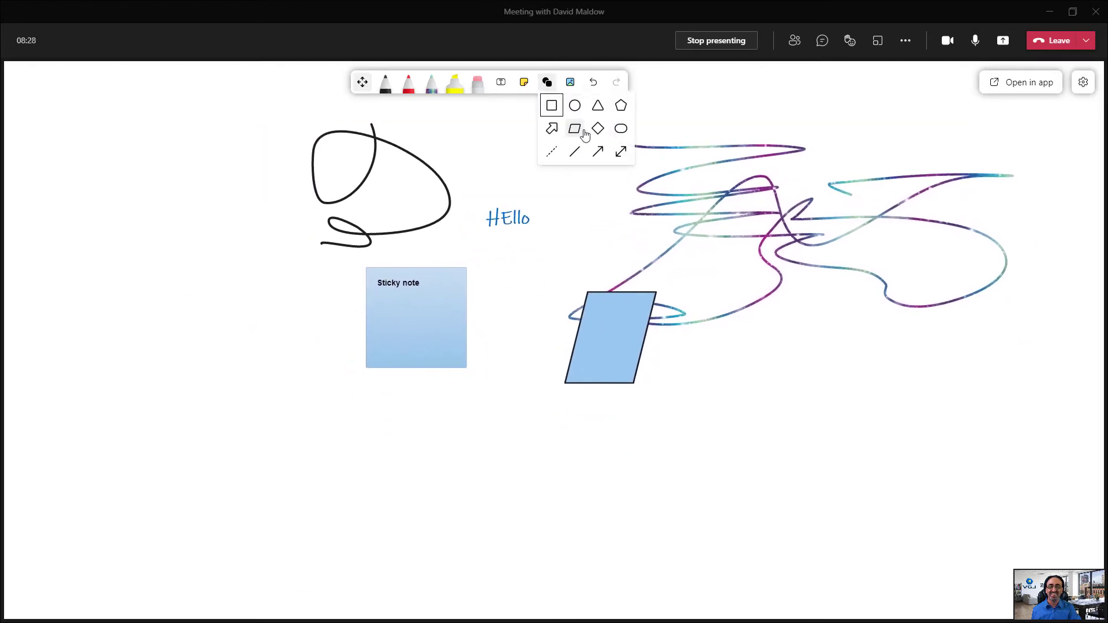
{"action": "left_click", "coordinate": [598, 106]}
{"action": "left_click", "coordinate": [780, 398]}
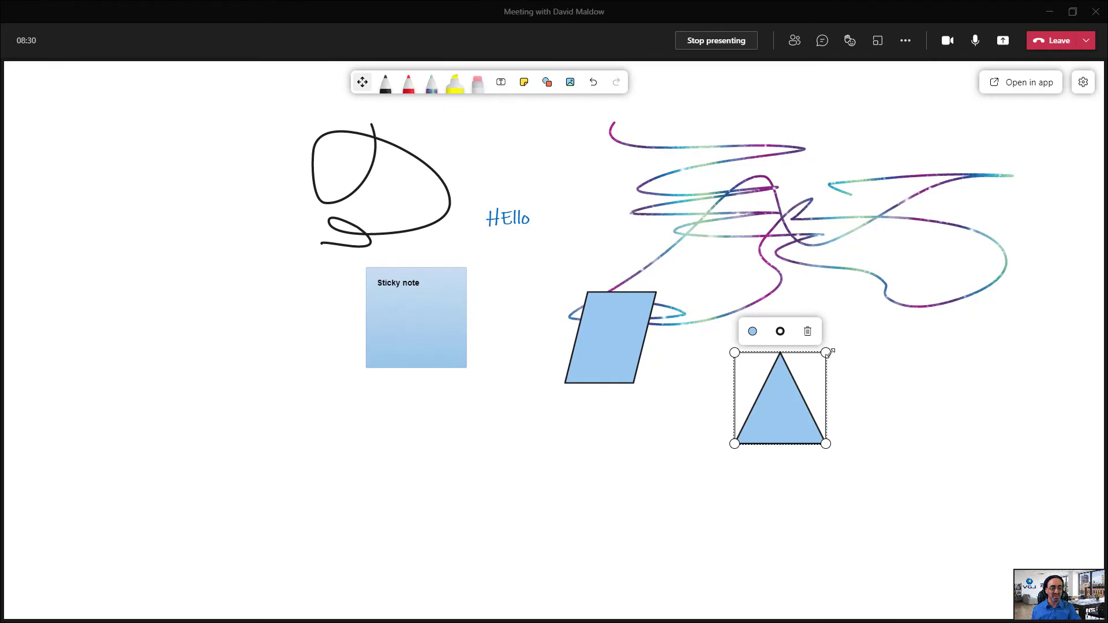
{"action": "left_click_drag", "start_coordinate": [829, 349], "coordinate": [898, 328]}
Change the triangle's fill colour to light orange and deselect it
{"action": "left_click", "coordinate": [788, 307]}
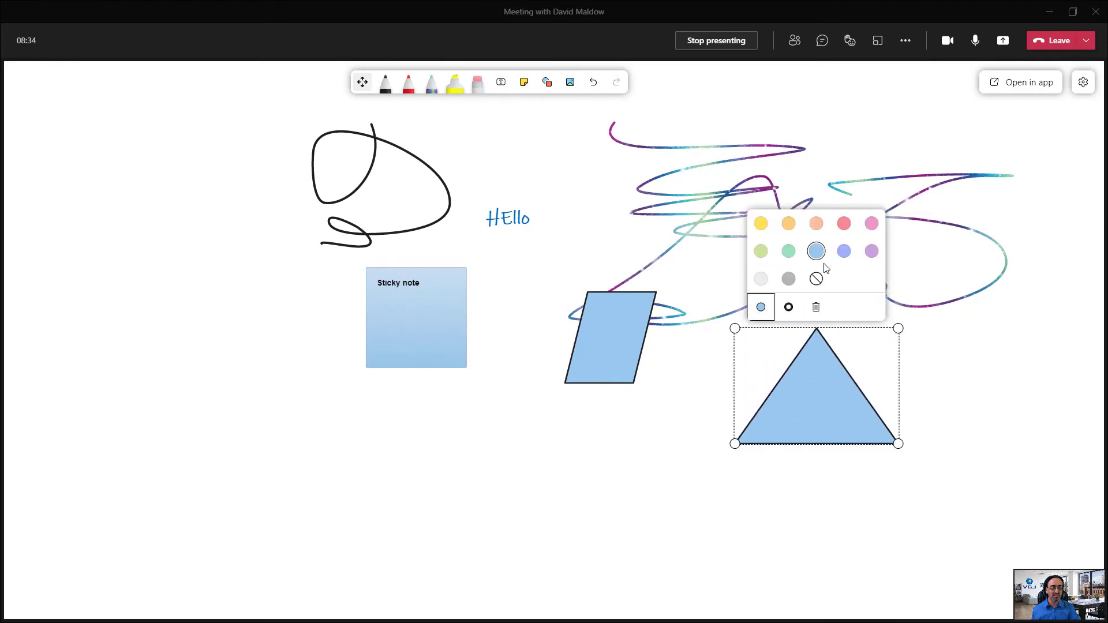
{"action": "left_click", "coordinate": [815, 223]}
{"action": "left_click", "coordinate": [614, 410]}
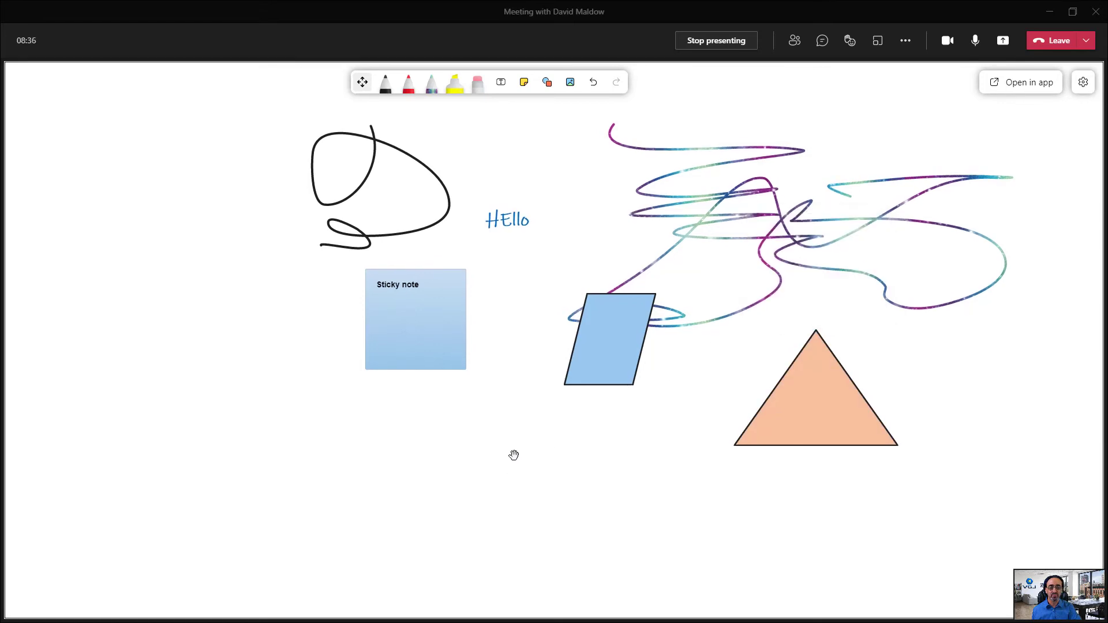
Explore the whiteboard canvas by zooming out and in and panning until all the drawings are centred in view
{"action": "left_click_drag", "start_coordinate": [512, 450], "coordinate": [465, 466]}
{"action": "scroll", "coordinate": [447, 497], "scroll_direction": "down", "scroll_amount": 5}
{"action": "scroll", "coordinate": [456, 491], "scroll_direction": "up", "scroll_amount": 4}
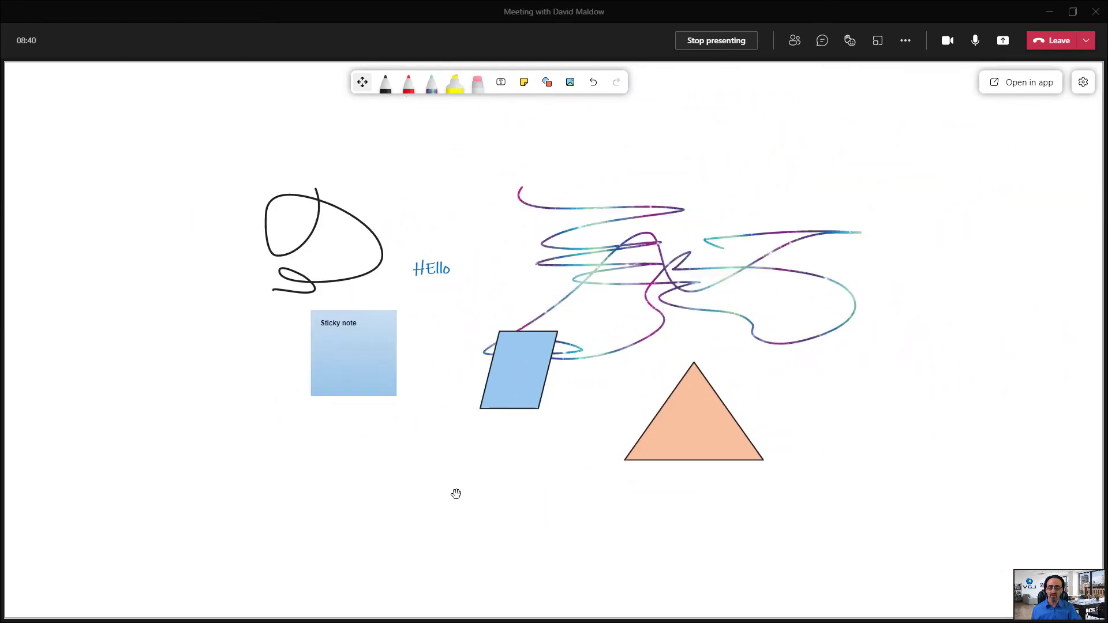
{"action": "scroll", "coordinate": [456, 493], "scroll_direction": "down", "scroll_amount": 2}
{"action": "scroll", "coordinate": [455, 498], "scroll_direction": "down", "scroll_amount": 3}
{"action": "scroll", "coordinate": [455, 497], "scroll_direction": "up", "scroll_amount": 5}
{"action": "scroll", "coordinate": [455, 499], "scroll_direction": "down", "scroll_amount": 6}
{"action": "scroll", "coordinate": [455, 500], "scroll_direction": "down", "scroll_amount": 3}
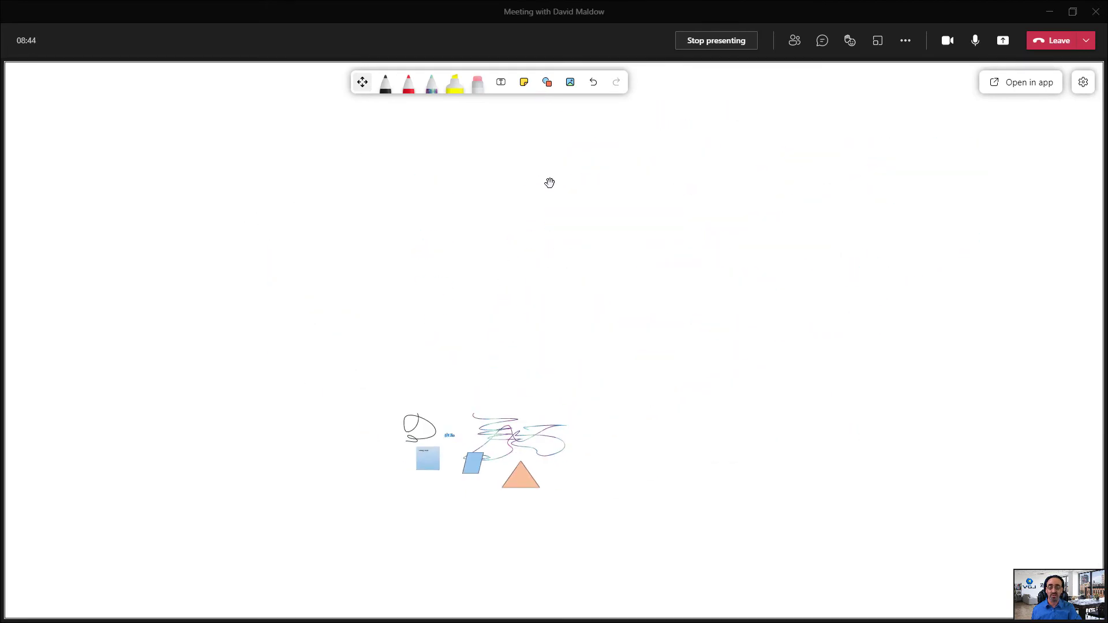
{"action": "scroll", "coordinate": [509, 393], "scroll_direction": "up", "scroll_amount": 10}
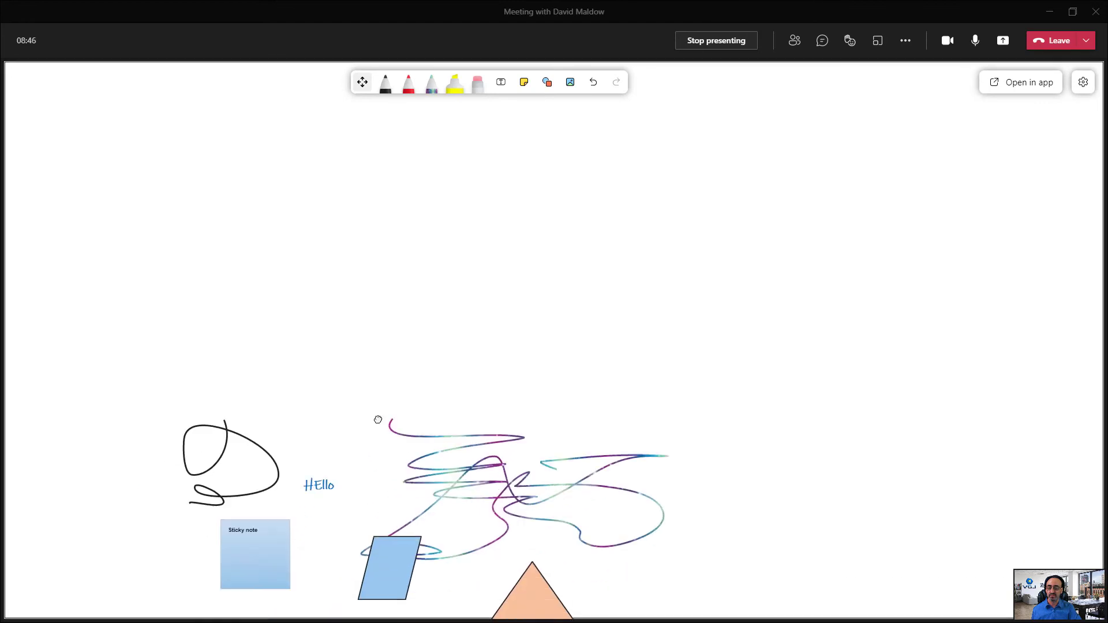
{"action": "left_click_drag", "start_coordinate": [386, 404], "coordinate": [447, 255]}
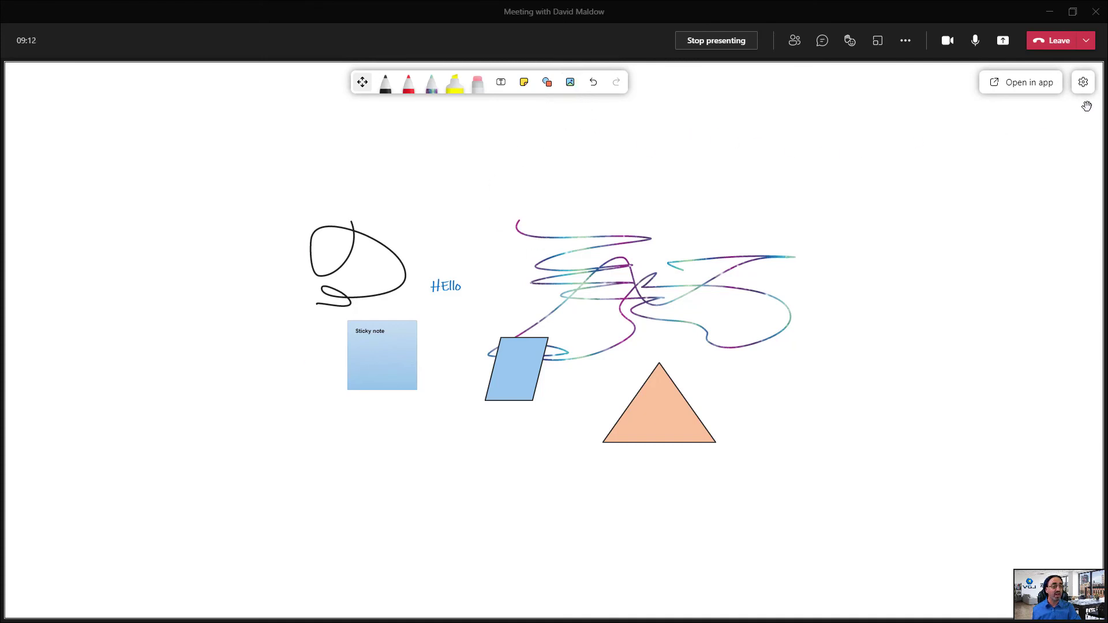
Open the whiteboard settings to view the export and participant editing options
{"action": "left_click", "coordinate": [1083, 82]}
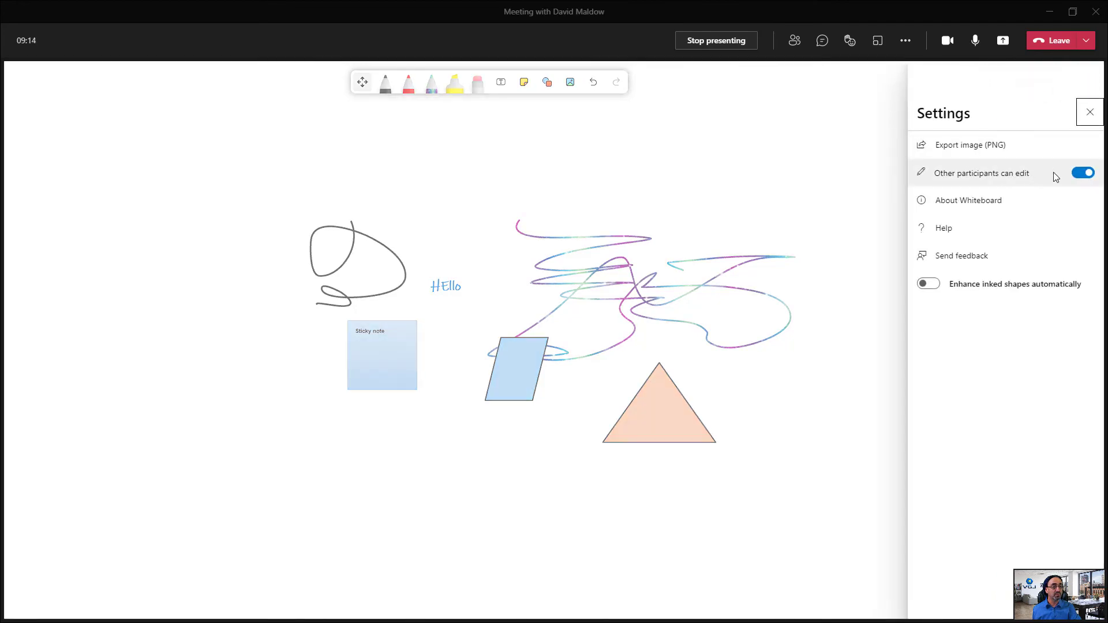